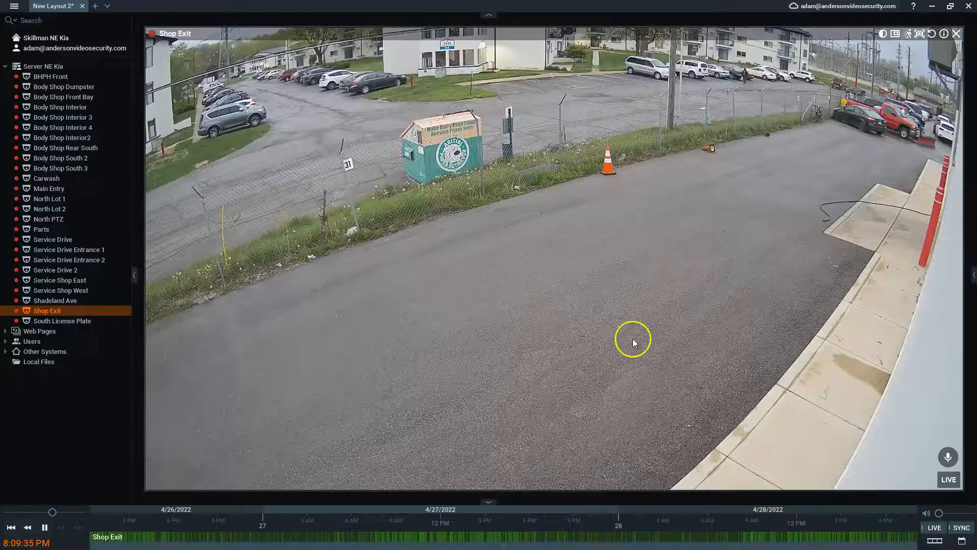
Step: Turn on motion search for the Shop Exit camera and limit it to a small area beside the red posts
click(667, 332)
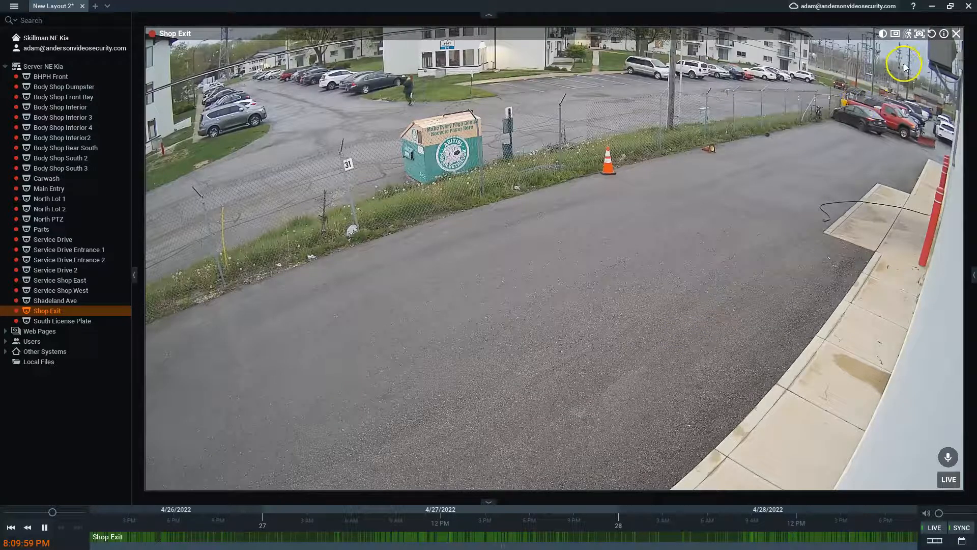
click(908, 34)
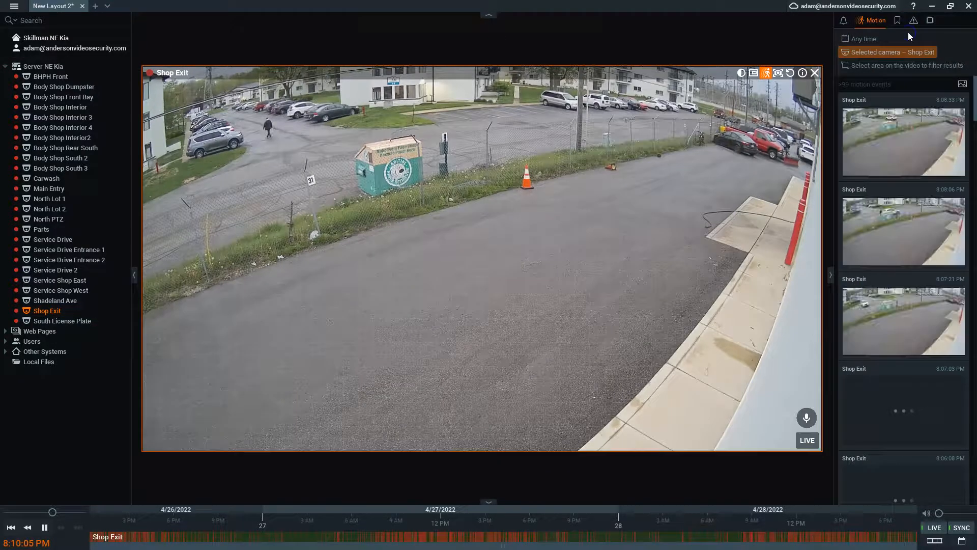
mouse_move(853, 120)
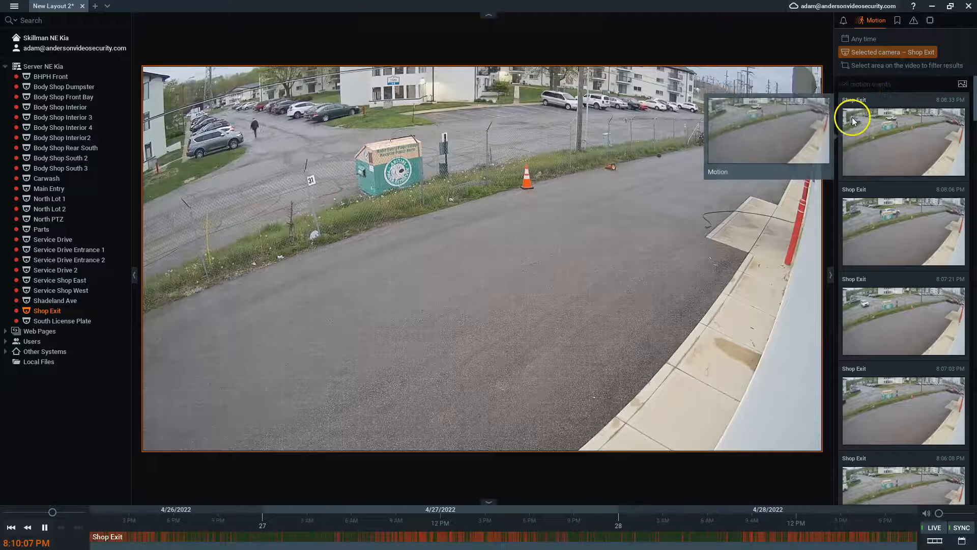
mouse_move(909, 312)
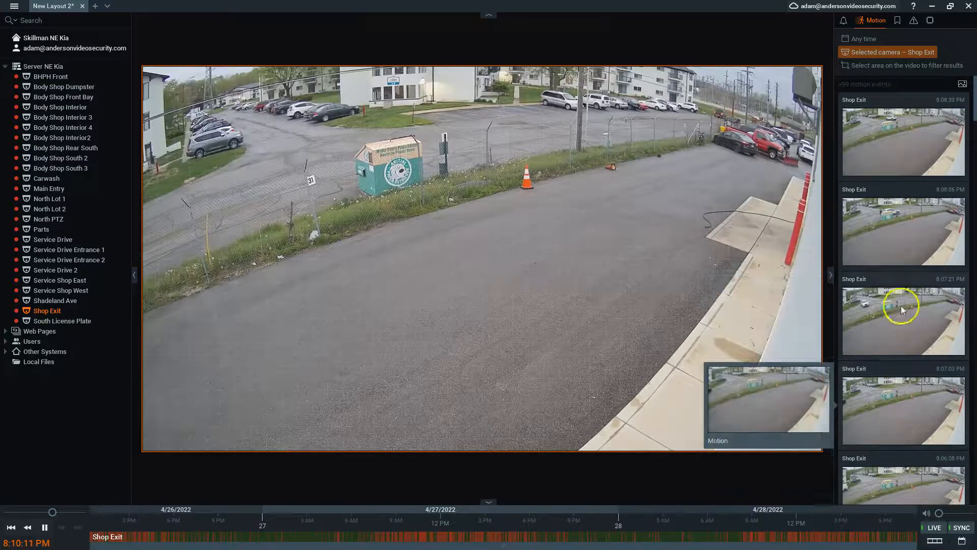
mouse_move(896, 201)
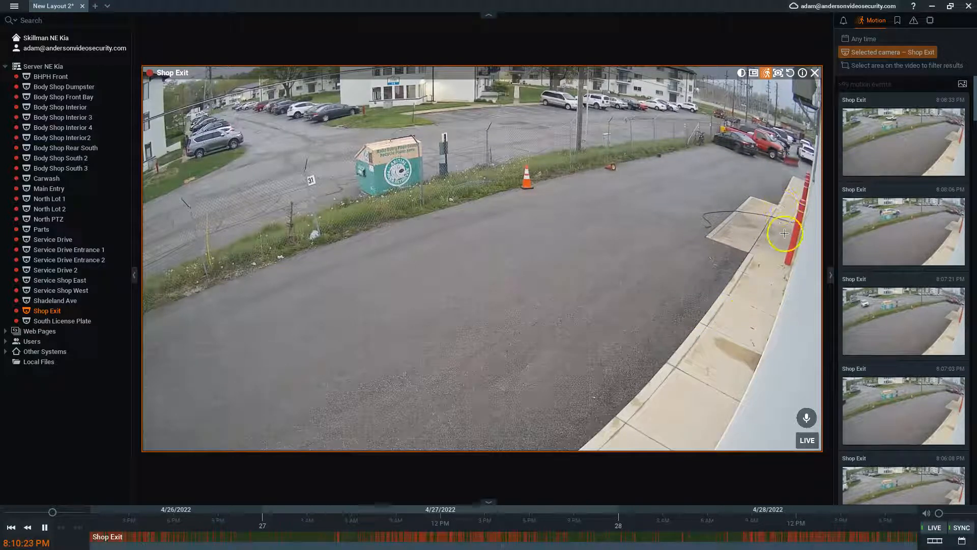
drag(785, 239, 777, 230)
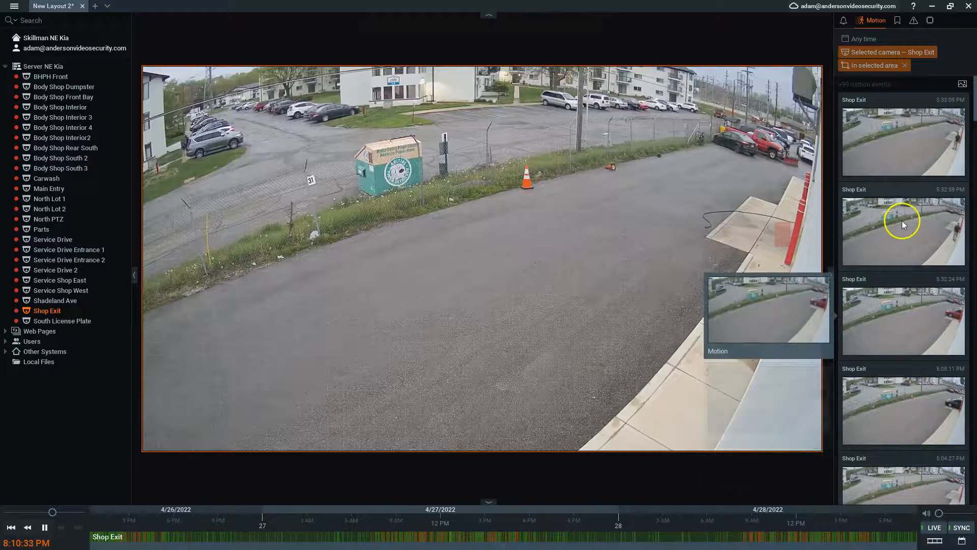
Step: Browse the motion events found in the selected area and play back the one from 4:45:26 PM
scroll(899, 257, down, 3)
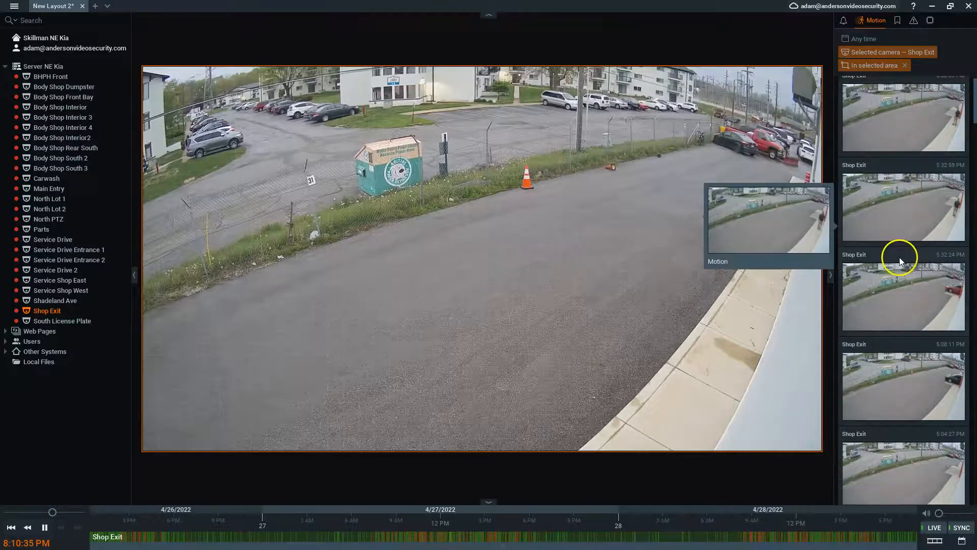
scroll(898, 257, down, 7)
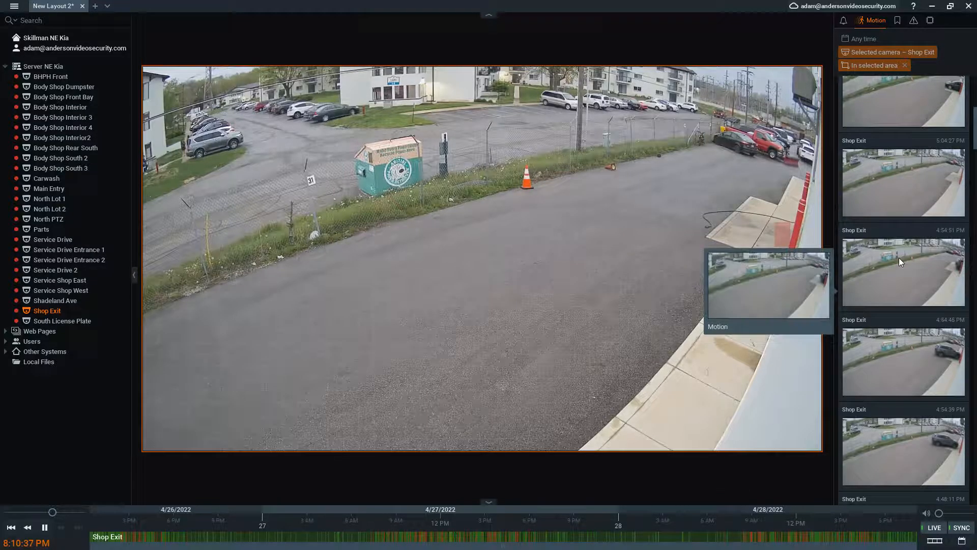
scroll(899, 258, down, 6)
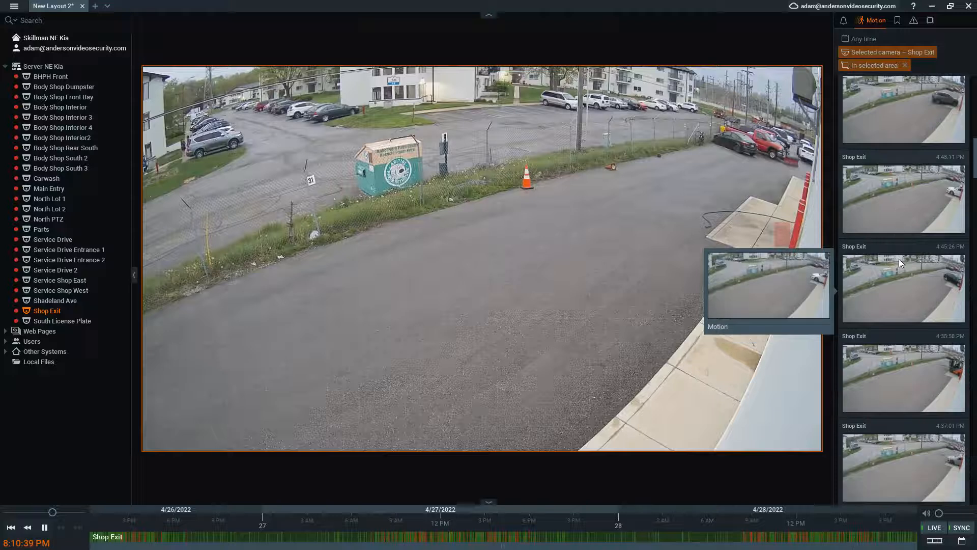
scroll(896, 270, down, 1)
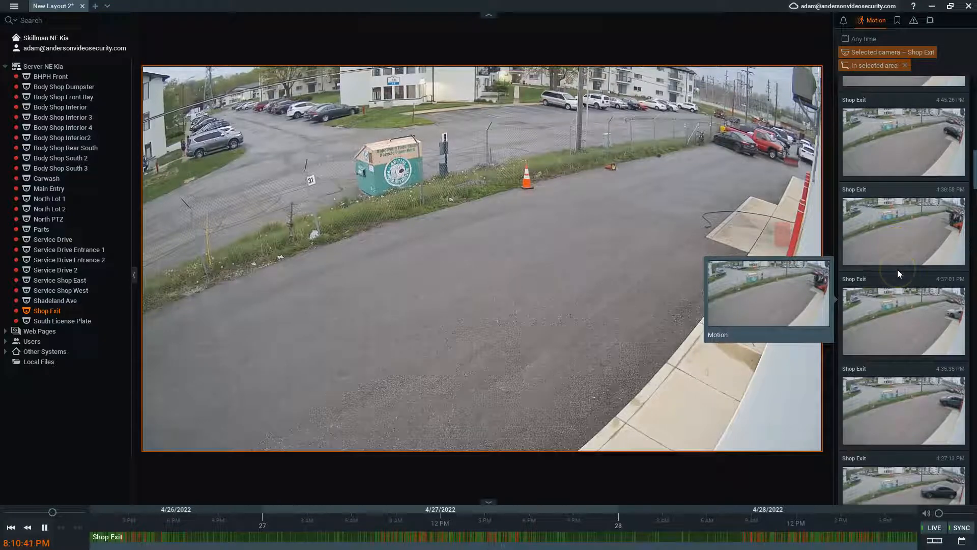
click(916, 244)
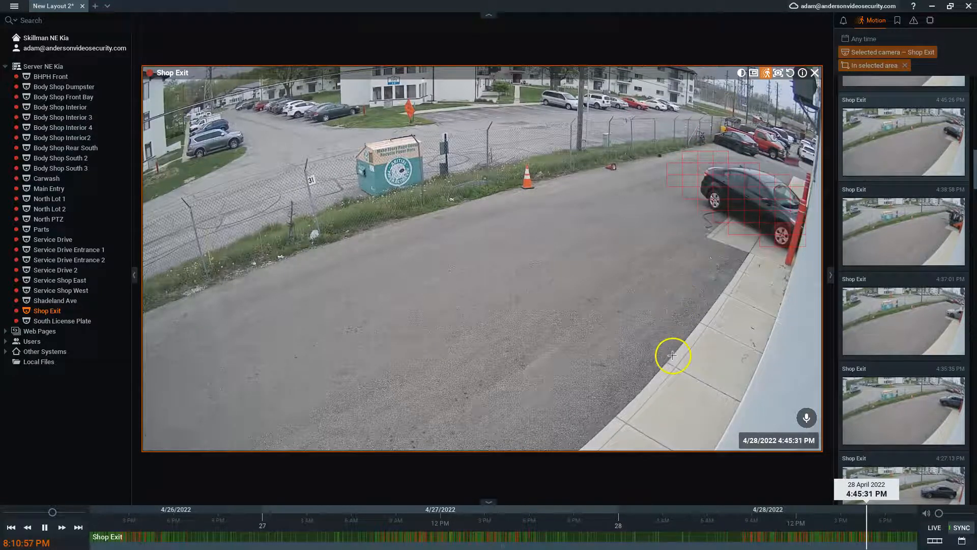
Step: Mark the stretch from about 4:05 to 4:42 AM on 28 April on the timeline and bookmark it as TEST
mouse_move(679, 536)
mouse_down()
mouse_move(705, 541)
mouse_move(689, 540)
mouse_up()
click(683, 529)
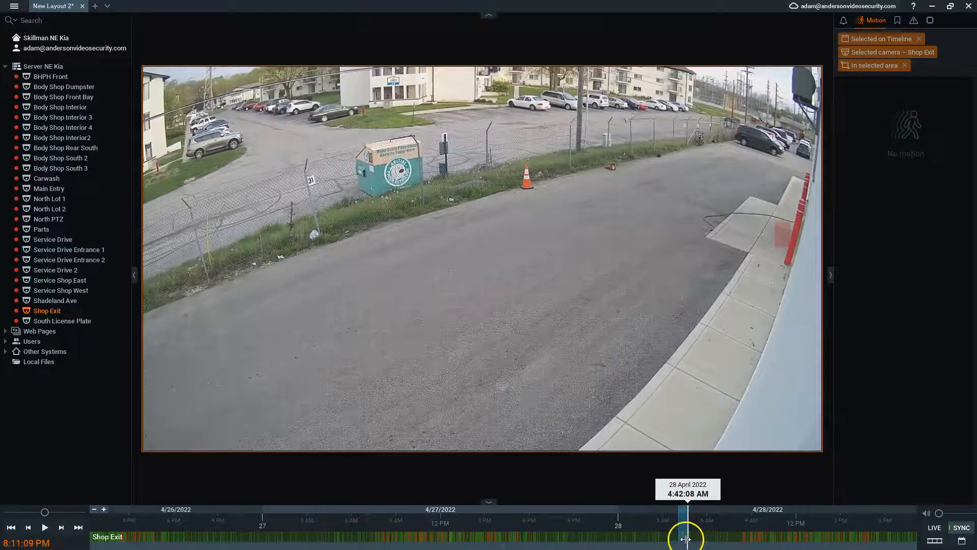
right_click(682, 530)
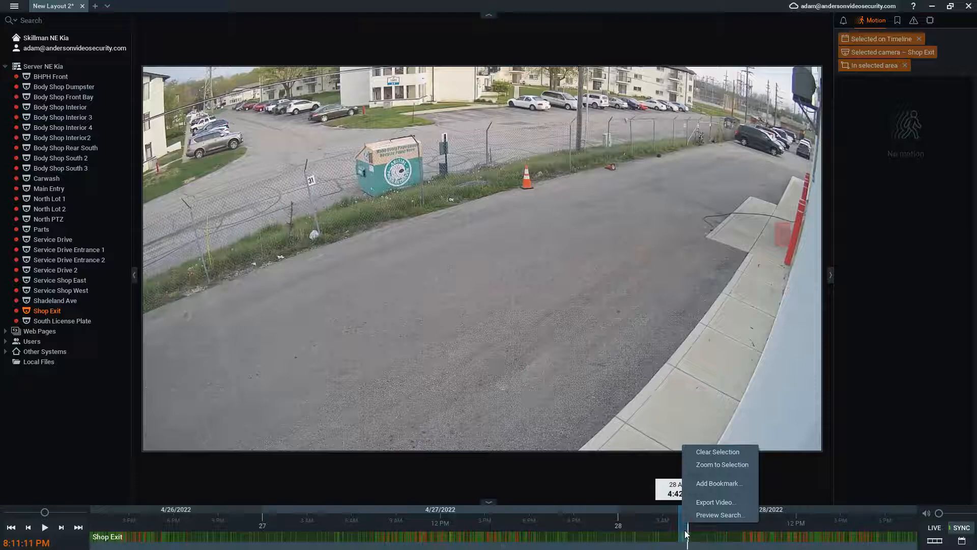
click(713, 504)
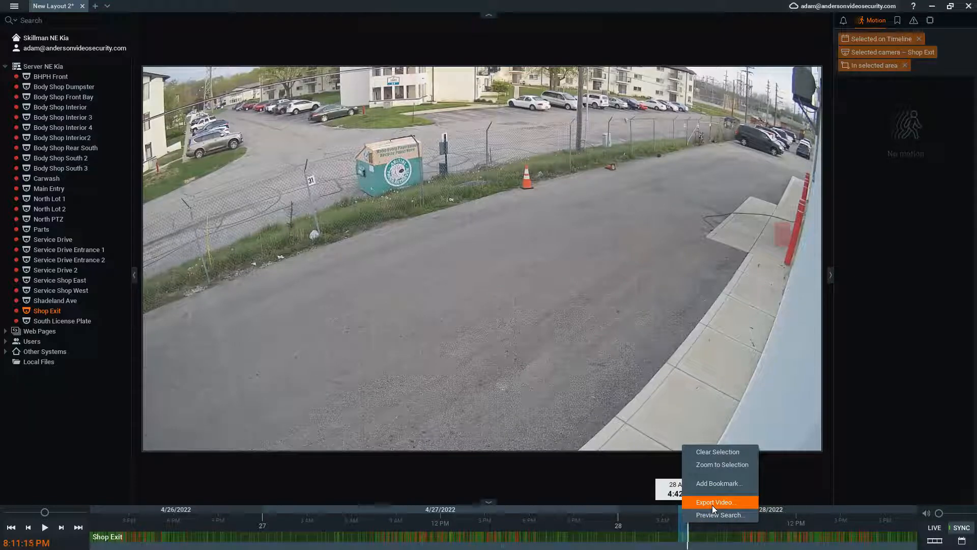
click(705, 485)
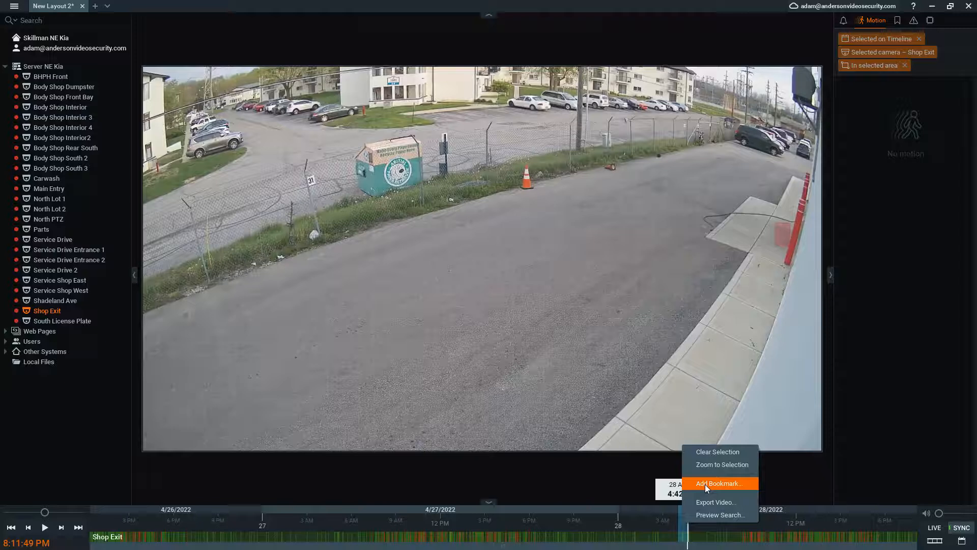
click(705, 485)
text(TEST)
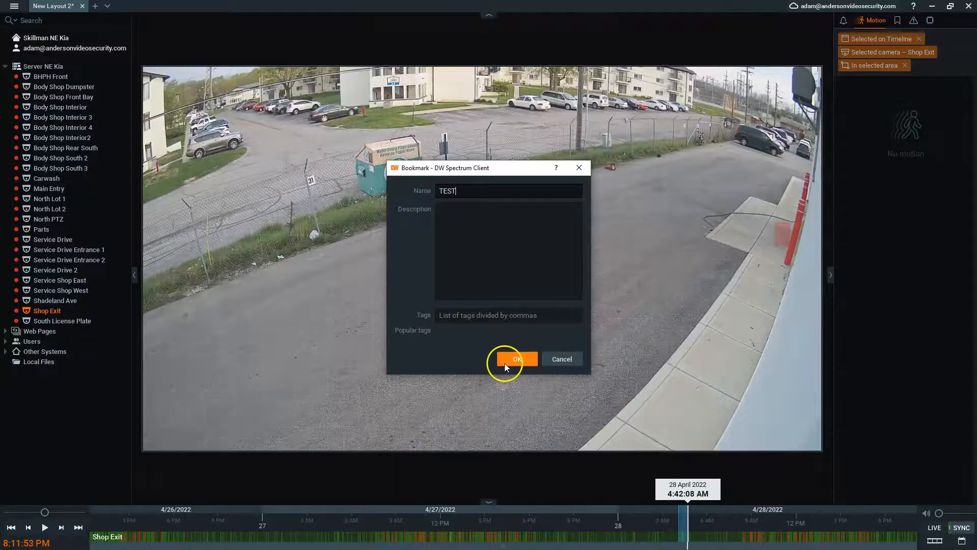
click(505, 364)
Step: Check the list of saved bookmarks in the Bookmark Log and close it
mouse_move(505, 363)
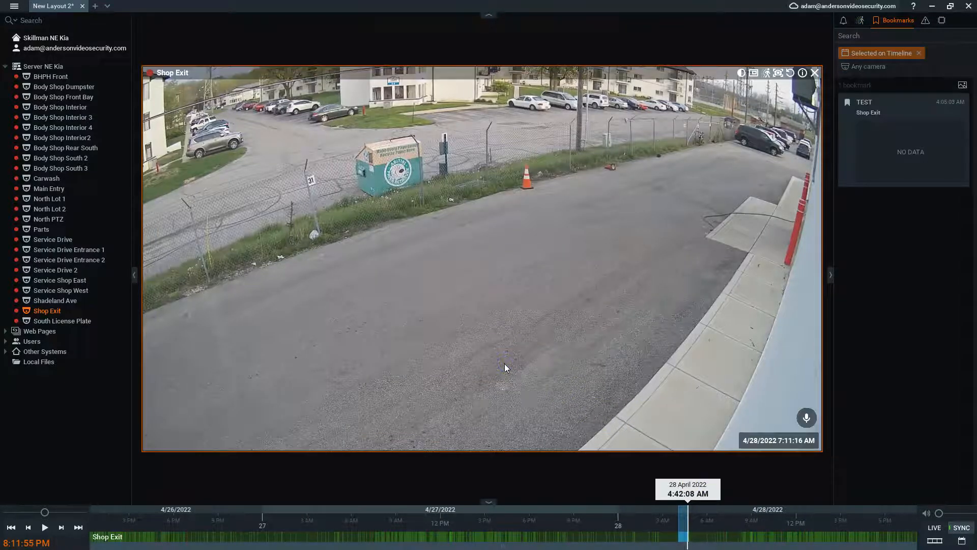
key(ctrl+b)
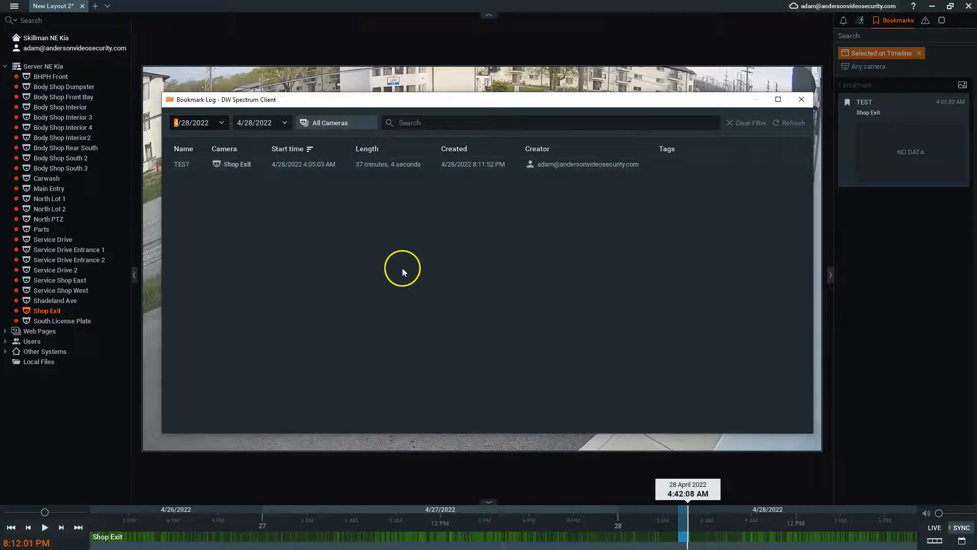
click(802, 100)
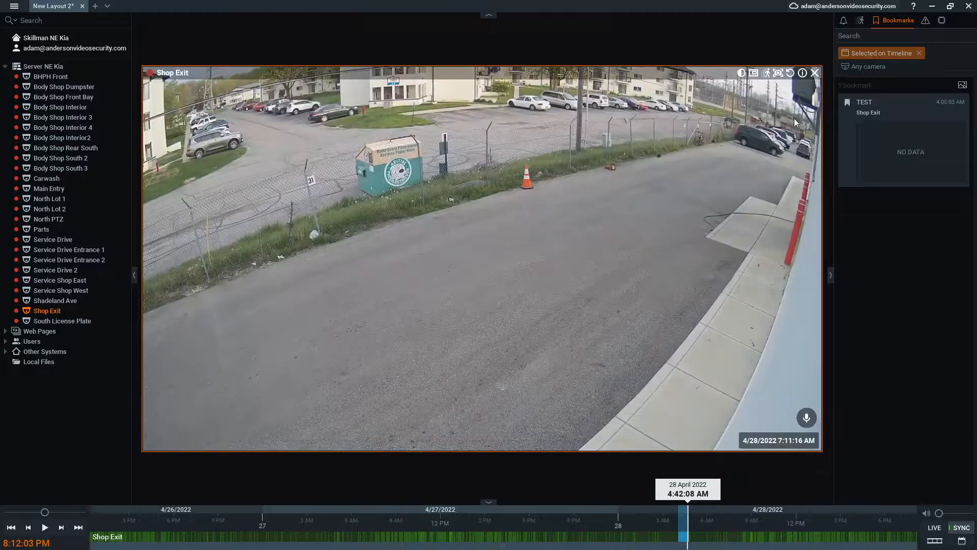
Step: Export the marked Shop Exit footage as an Audio Video Interleave (.avi) file and dismiss the completion notice
right_click(684, 526)
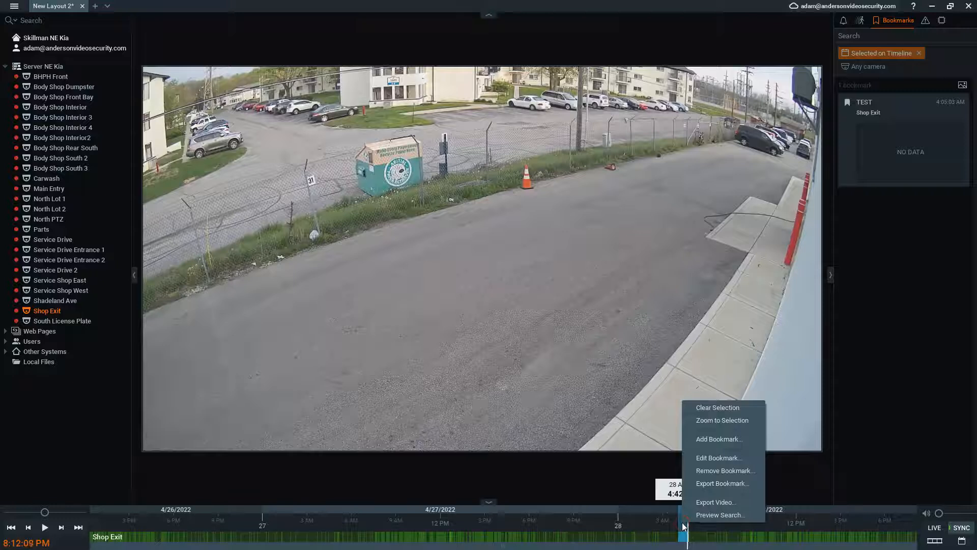
click(706, 501)
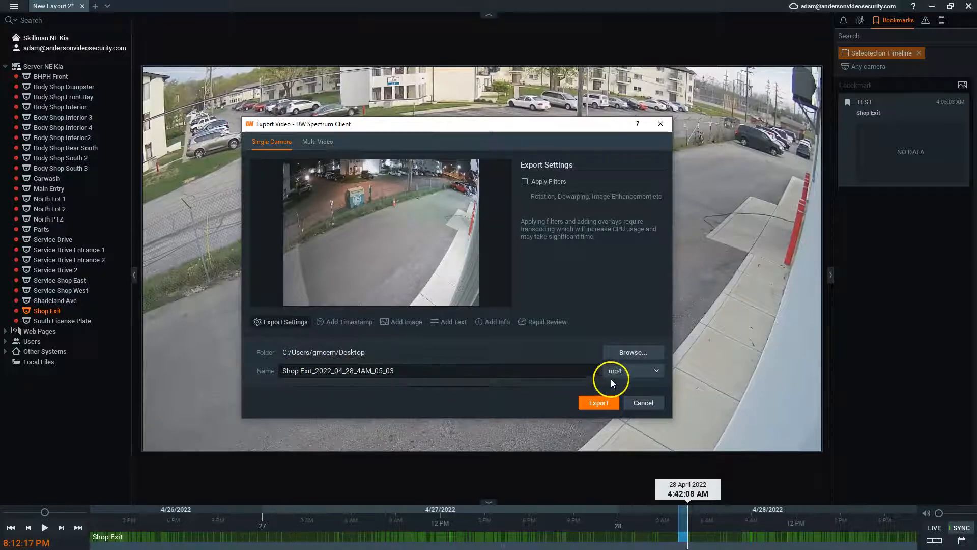
click(641, 373)
click(640, 384)
click(656, 371)
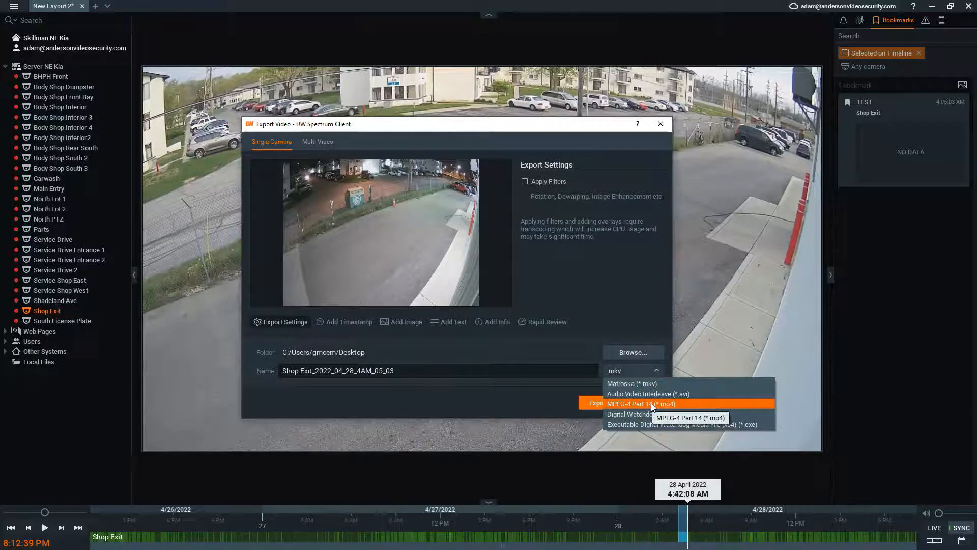
click(648, 393)
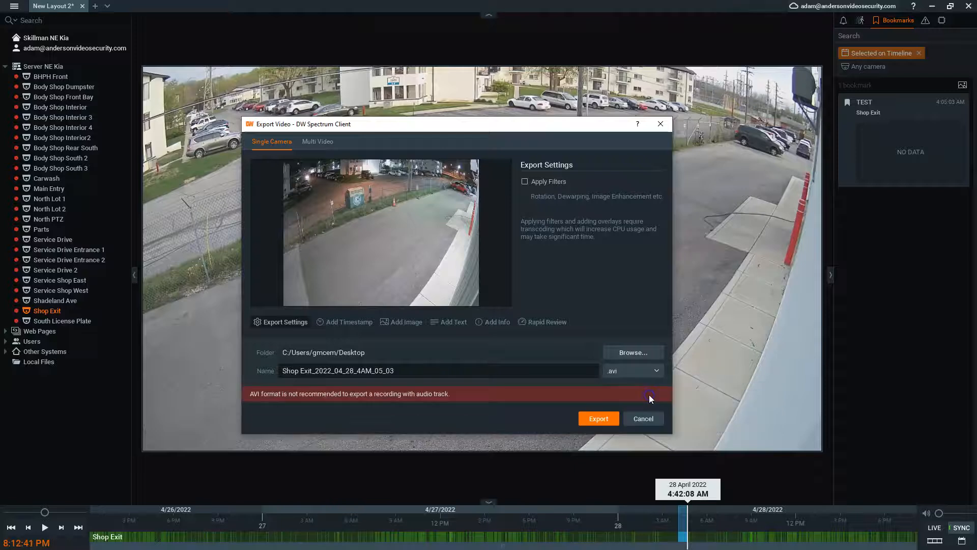
click(603, 419)
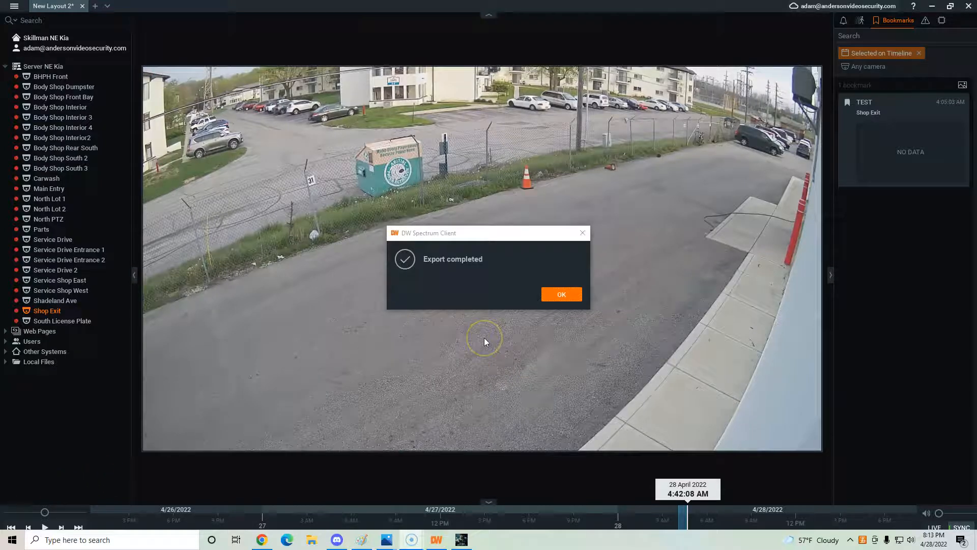
click(556, 294)
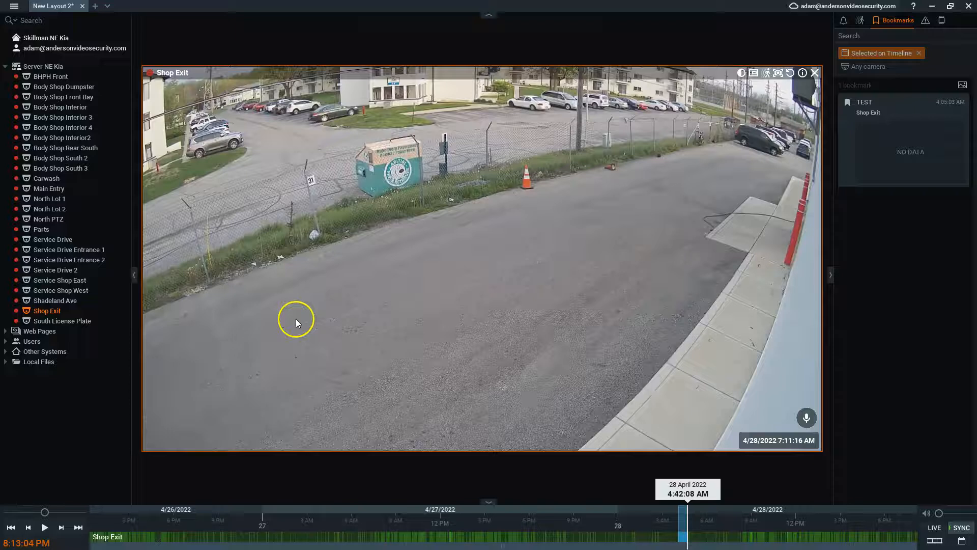
Step: Expand Local Files to find the exported Shop Exit video and remove the Shop Exit camera from the layout
click(6, 362)
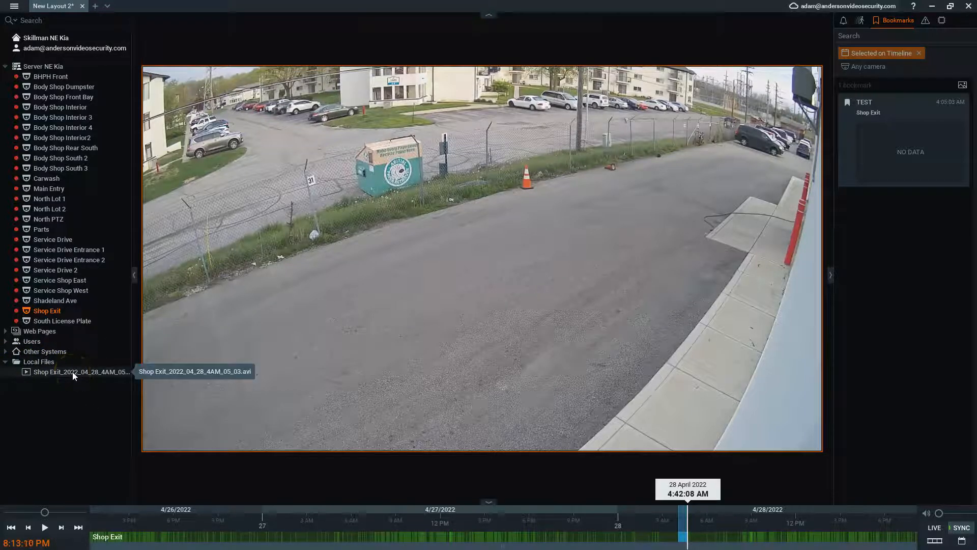
click(814, 72)
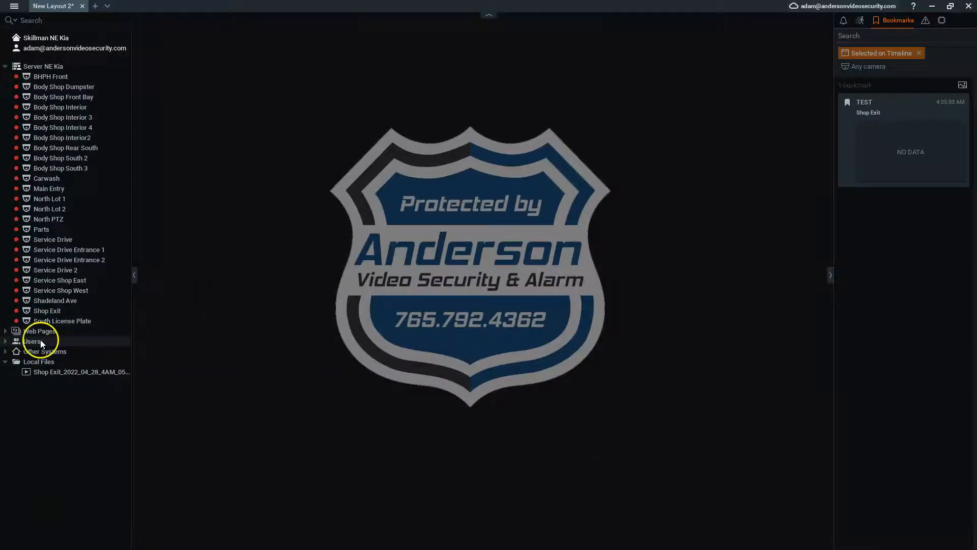
Step: Start a new user with the user type Local and the role Custom
right_click(78, 340)
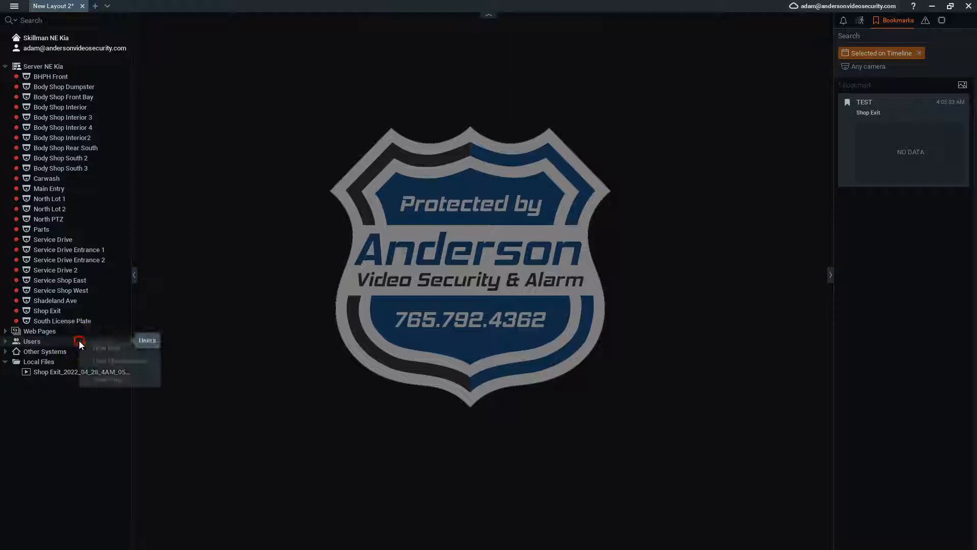
click(102, 347)
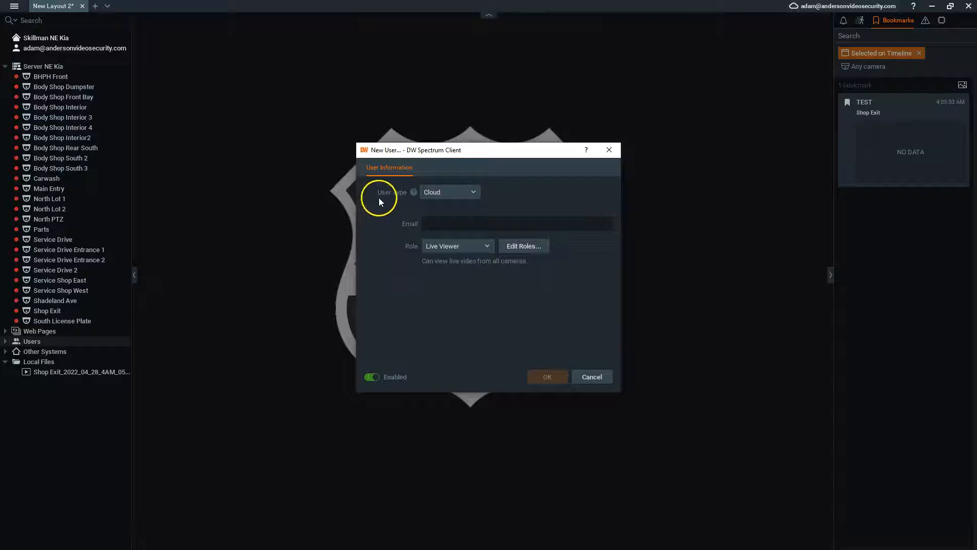
click(474, 193)
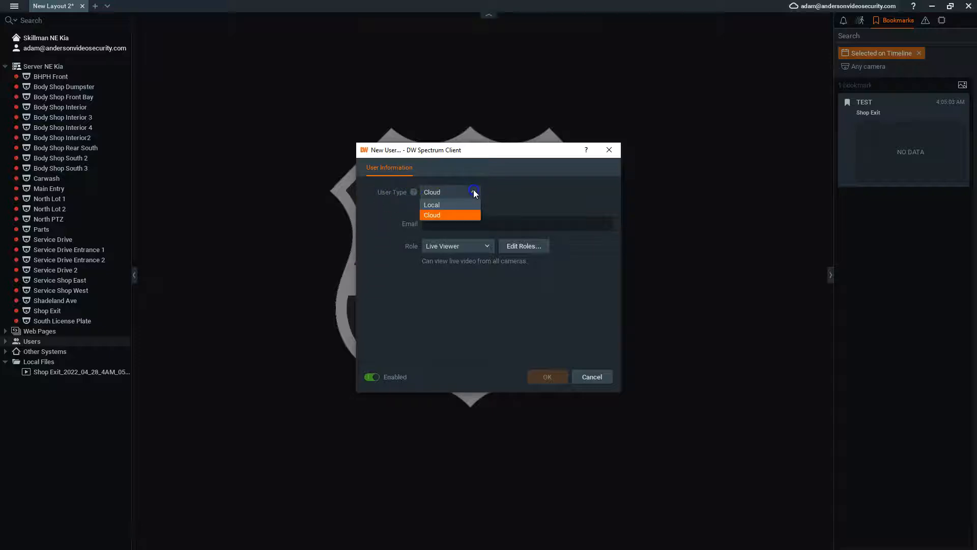
click(462, 204)
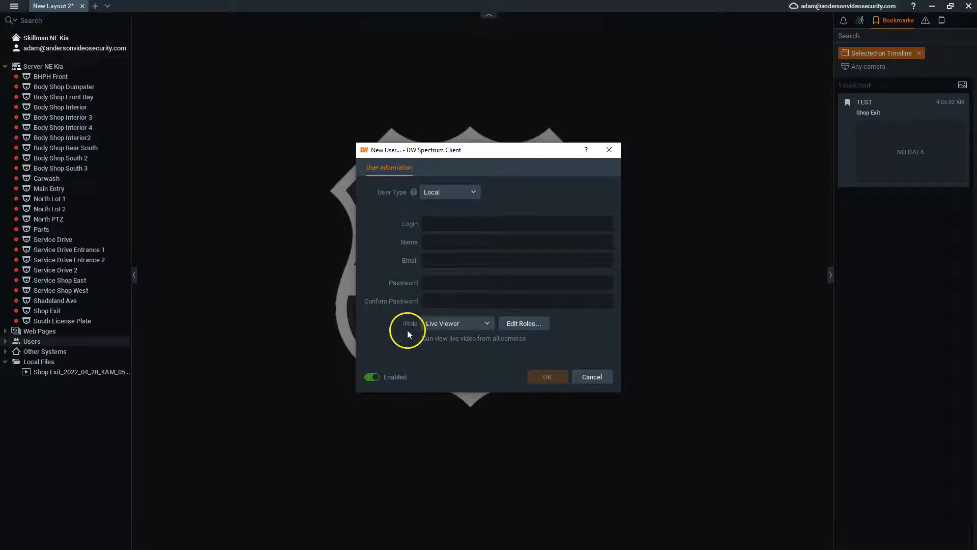
click(452, 327)
click(450, 374)
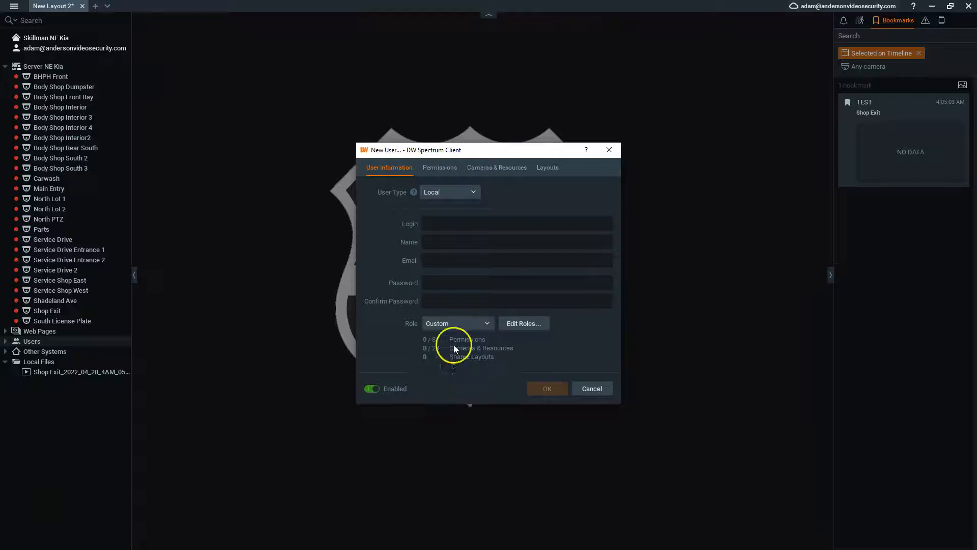
Step: Look over the new user's permissions and grant access to the BHPH Front, Body Shop Interior and Body Shop Rear South cameras
click(441, 169)
click(484, 167)
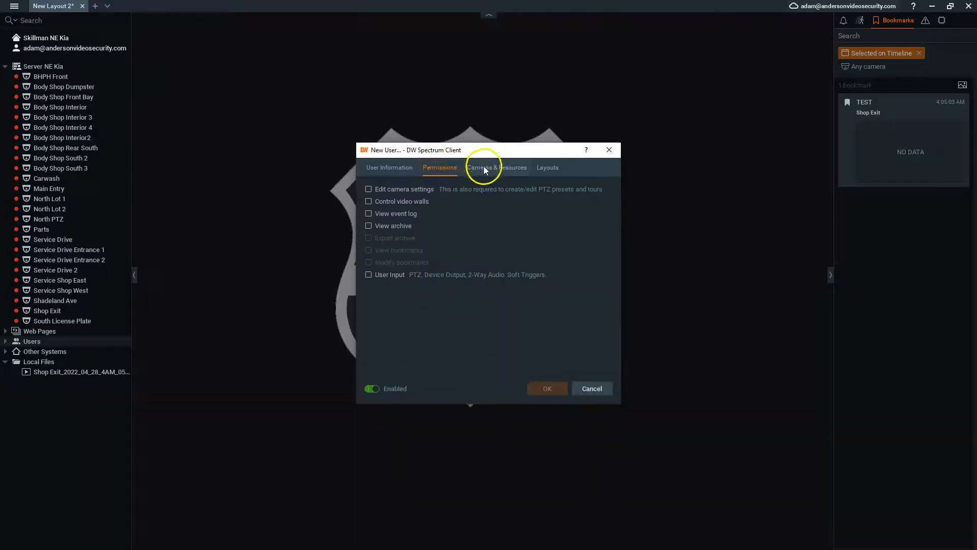
click(505, 234)
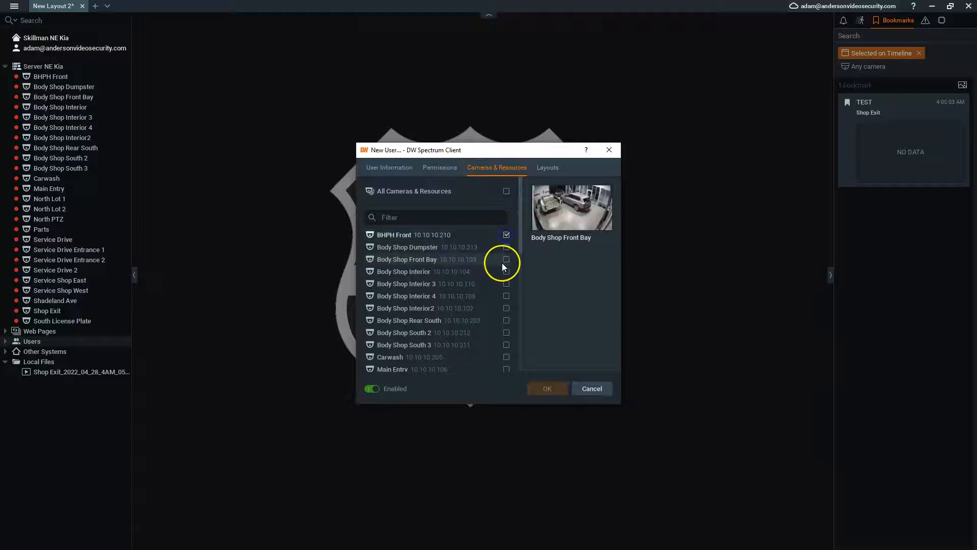
click(506, 271)
click(506, 320)
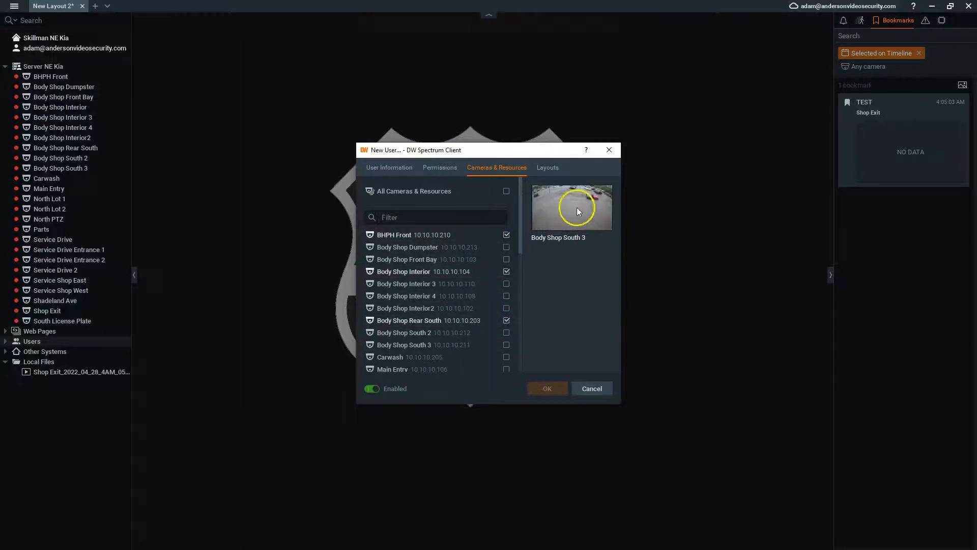
Step: Discard the unfinished local user, and try out a new user of the type Cloud without saving it
click(610, 150)
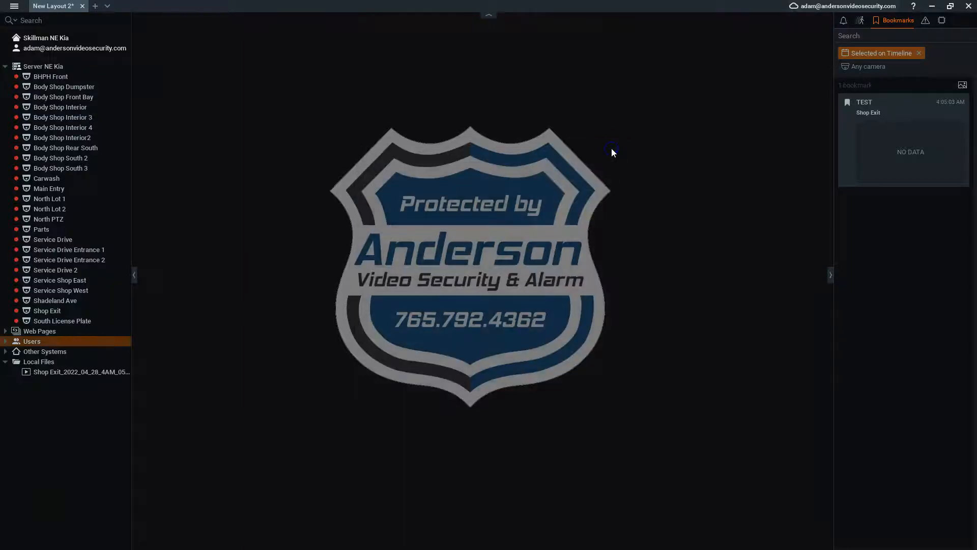
right_click(119, 339)
click(137, 343)
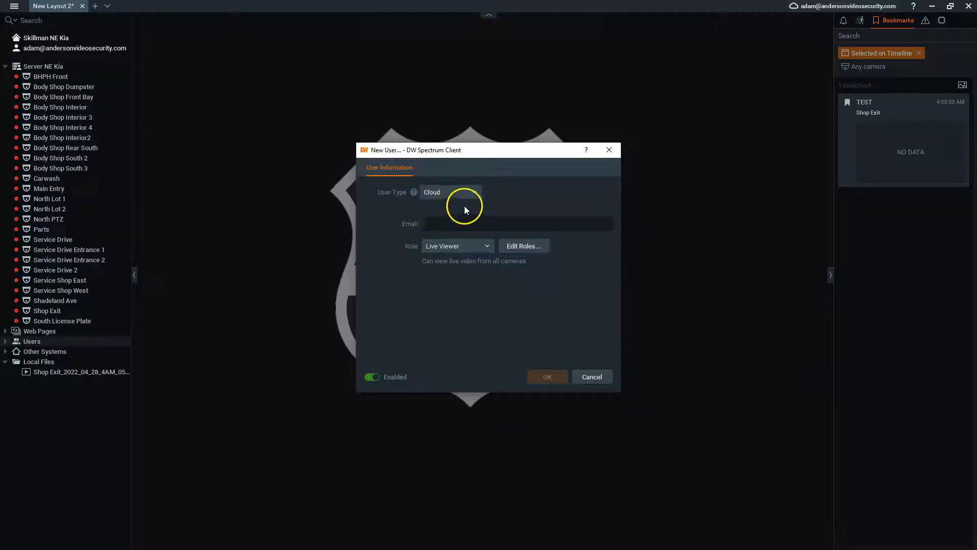
click(463, 224)
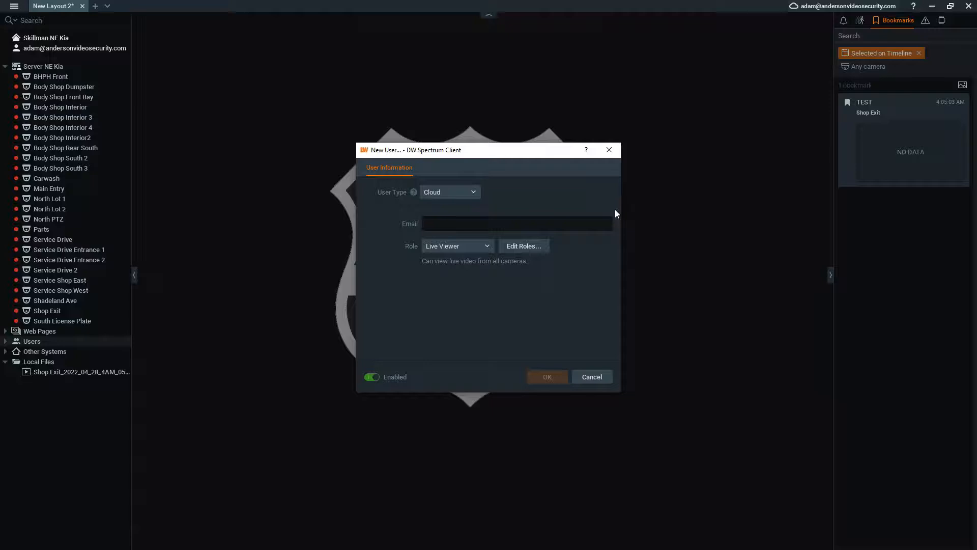
click(372, 377)
click(592, 377)
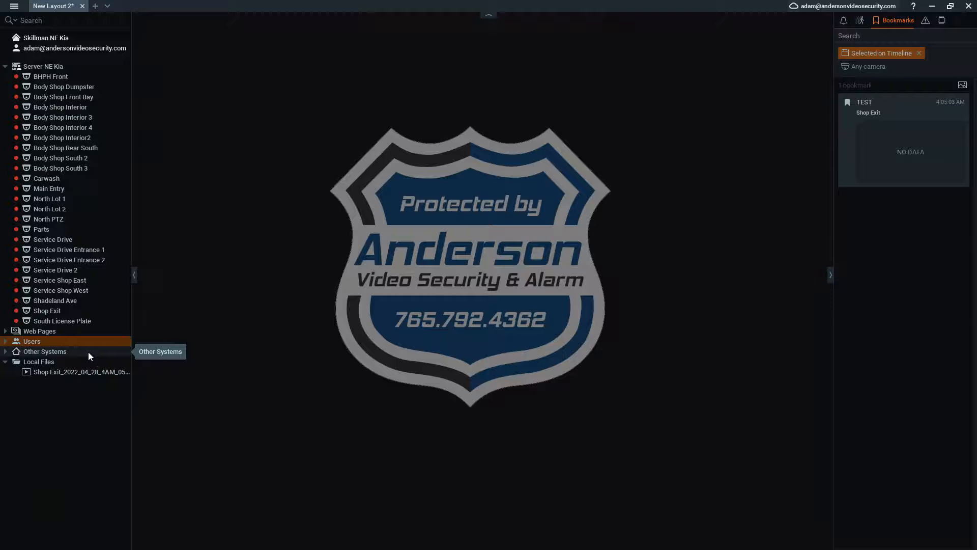
click(69, 373)
click(375, 269)
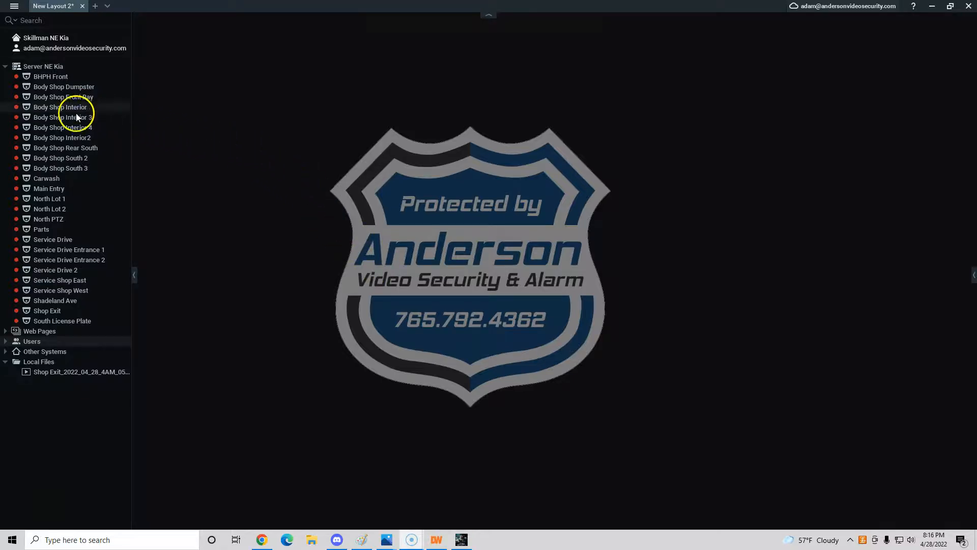
Step: Open the camera rules of Body Shop Interior 4 and set the Camera Disconnected rule's event to Network Issue
right_click(63, 130)
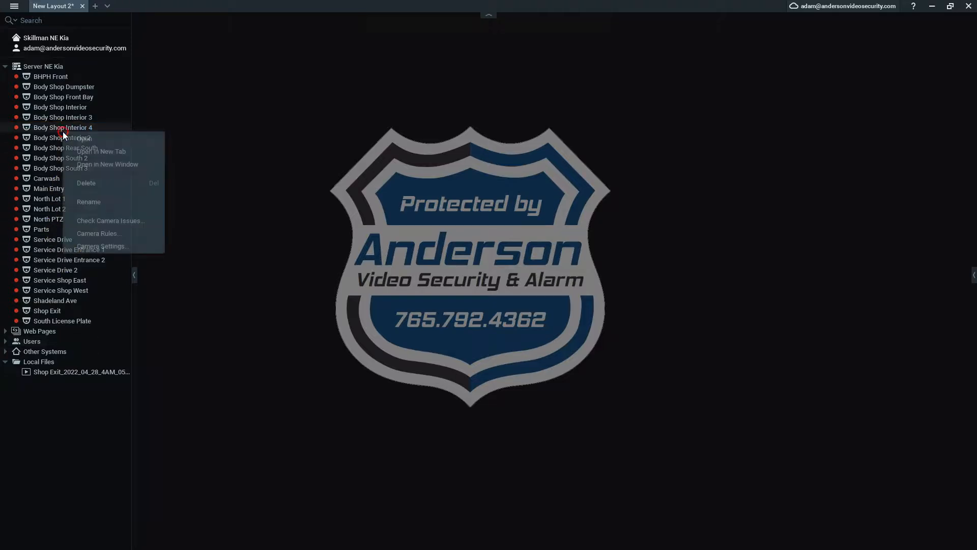
click(113, 233)
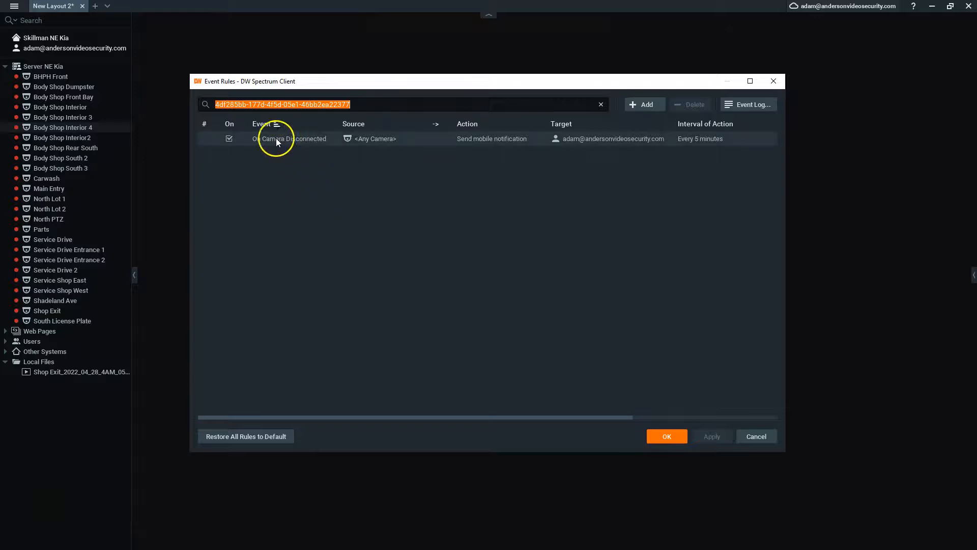
click(259, 139)
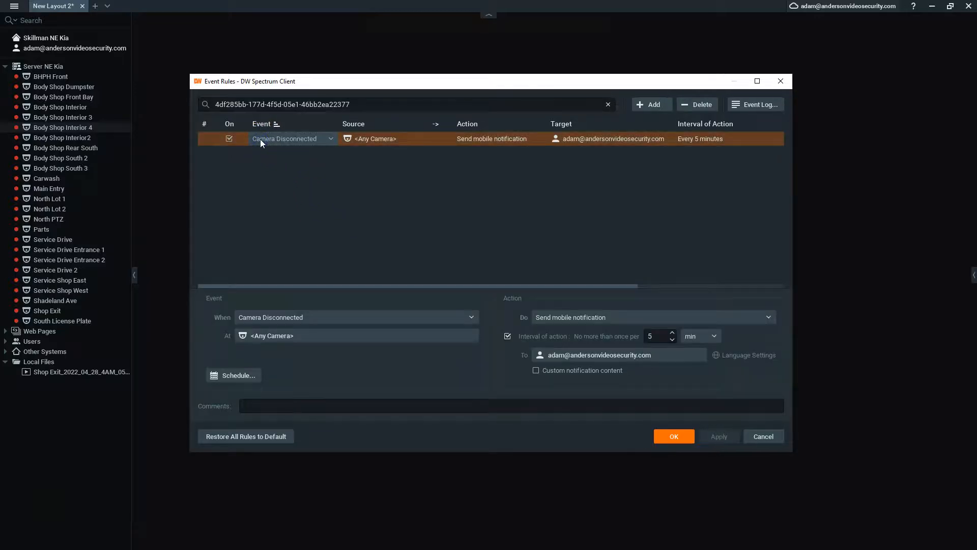
click(270, 317)
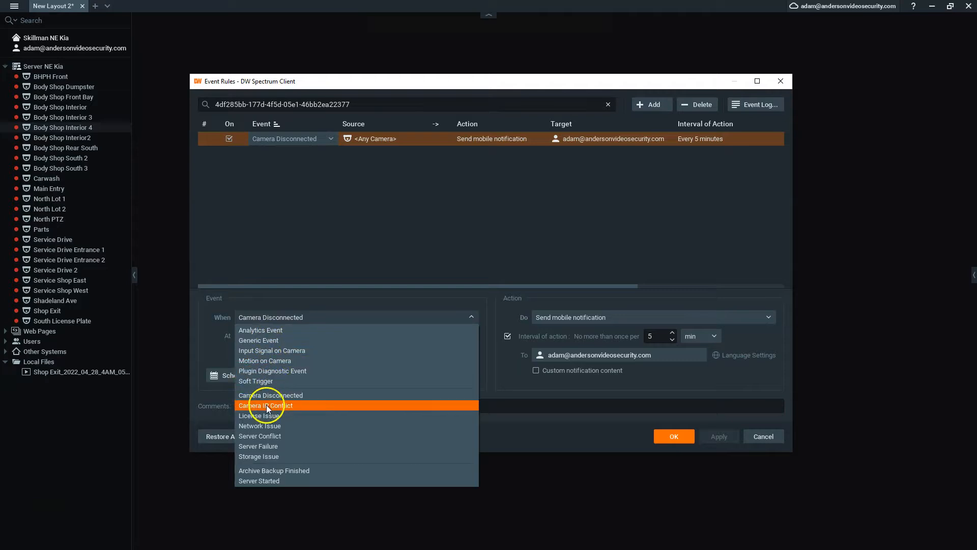
click(266, 426)
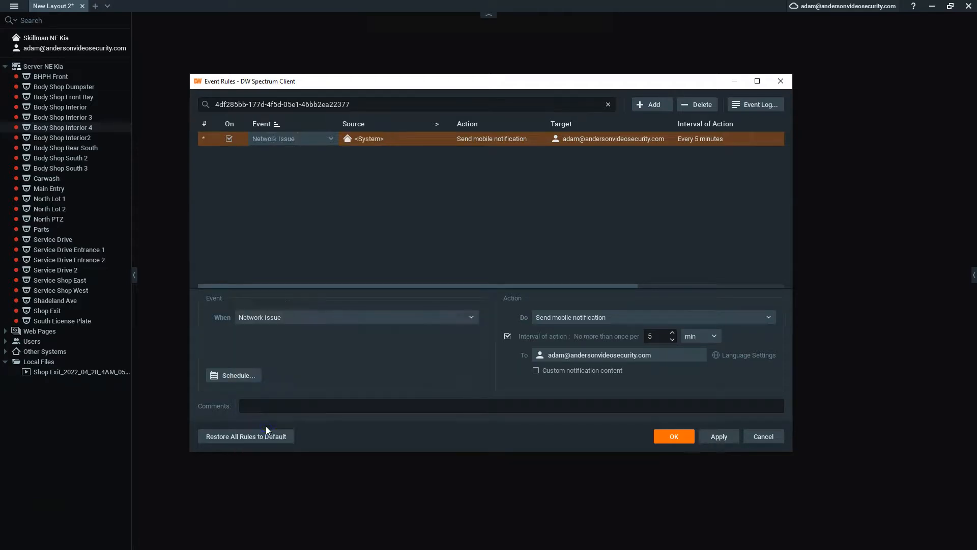
Step: Look over the rule's available actions, try an action interval of 1 day, and discard the rule changes
click(584, 319)
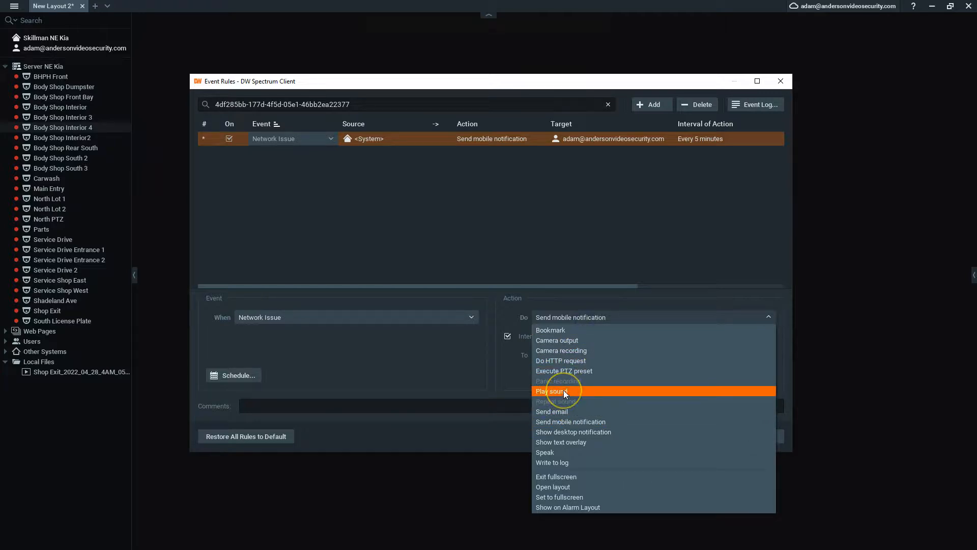
click(506, 375)
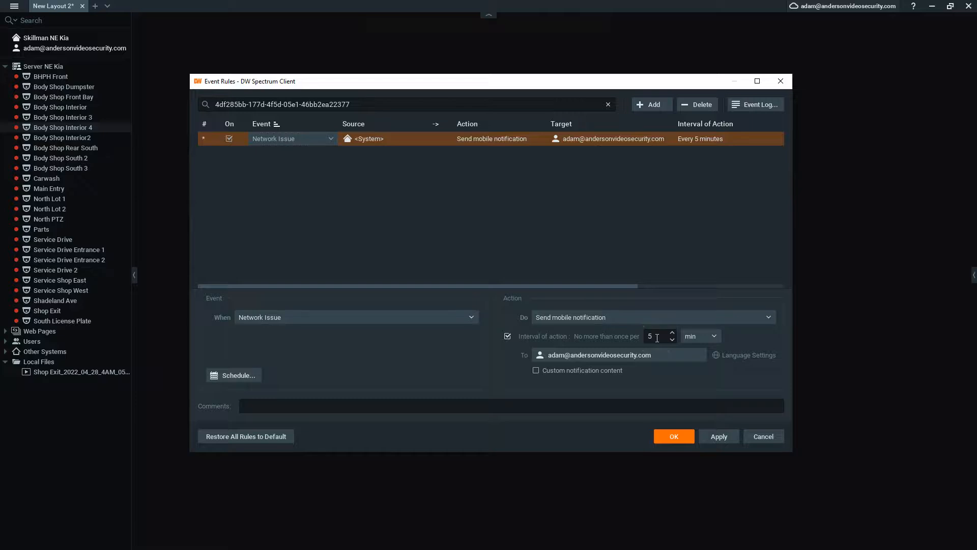
click(712, 338)
click(700, 369)
click(711, 334)
click(702, 379)
click(758, 436)
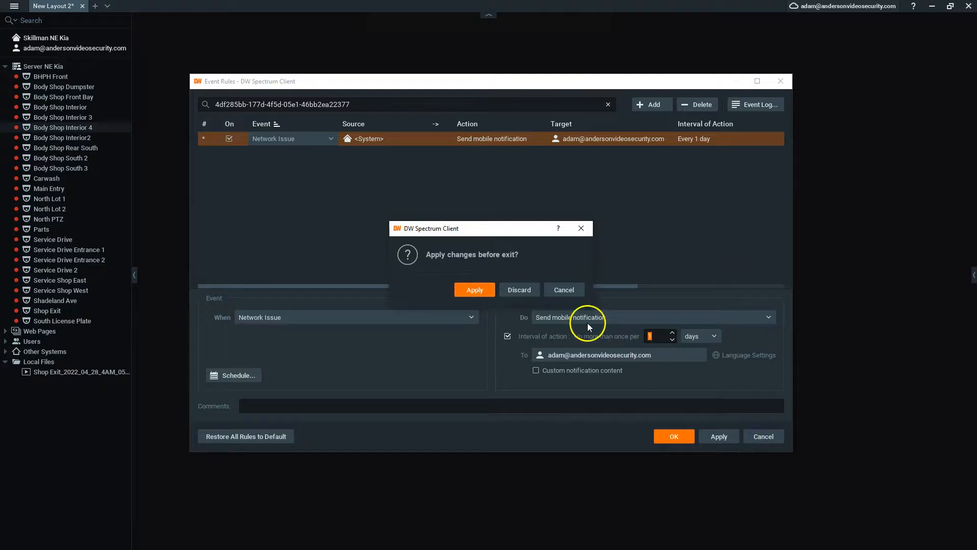
click(518, 292)
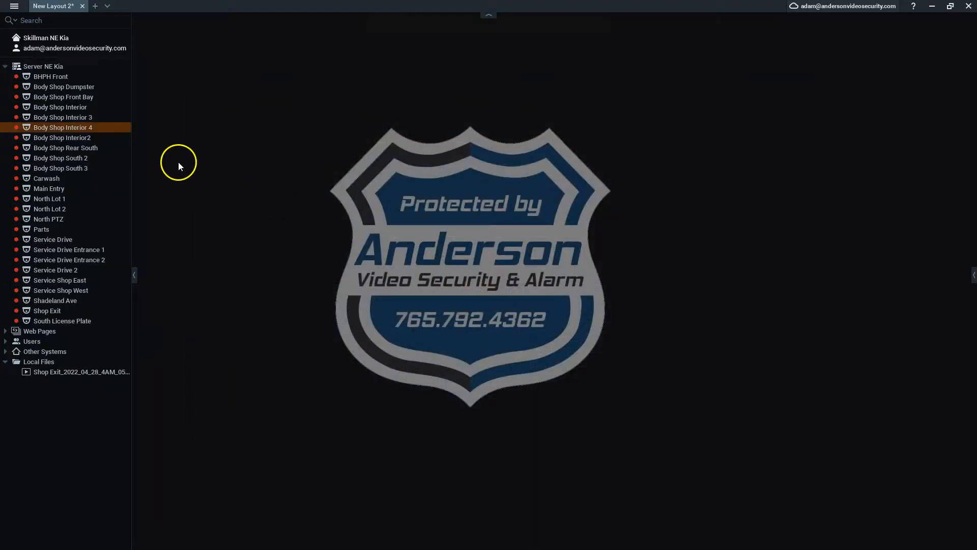
Step: Reopen the camera rules of Body Shop Interior 4 and set the Camera Disconnected rule's event to Analytics Event
right_click(75, 127)
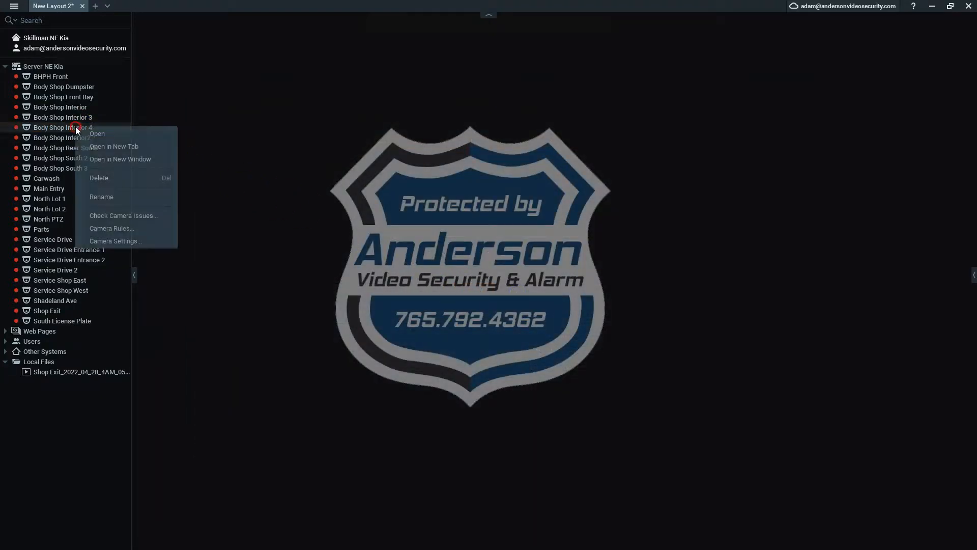
click(100, 230)
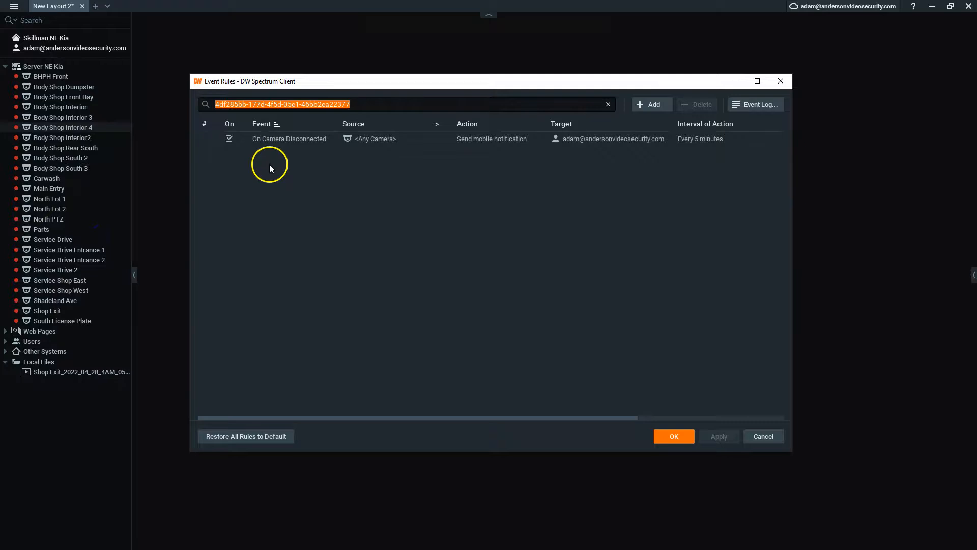
click(272, 138)
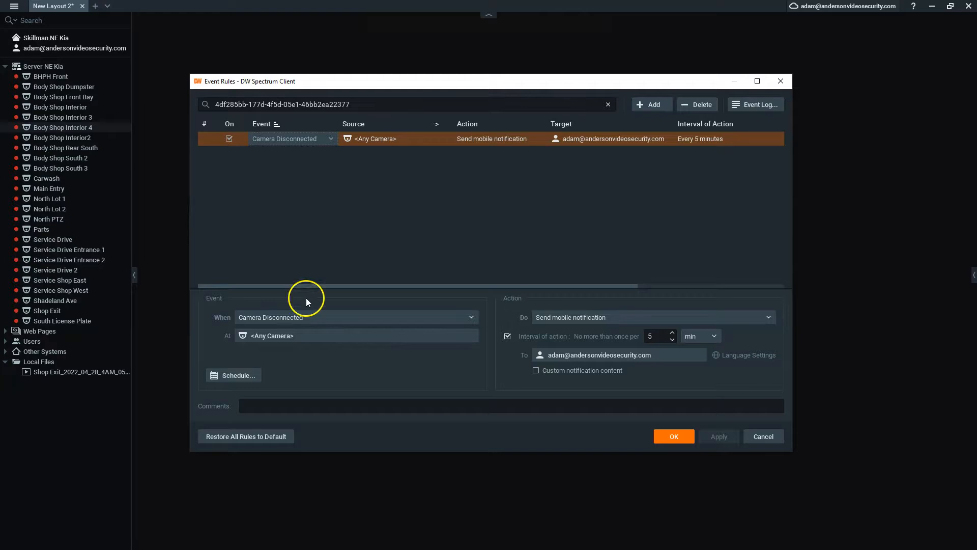
click(297, 315)
click(276, 331)
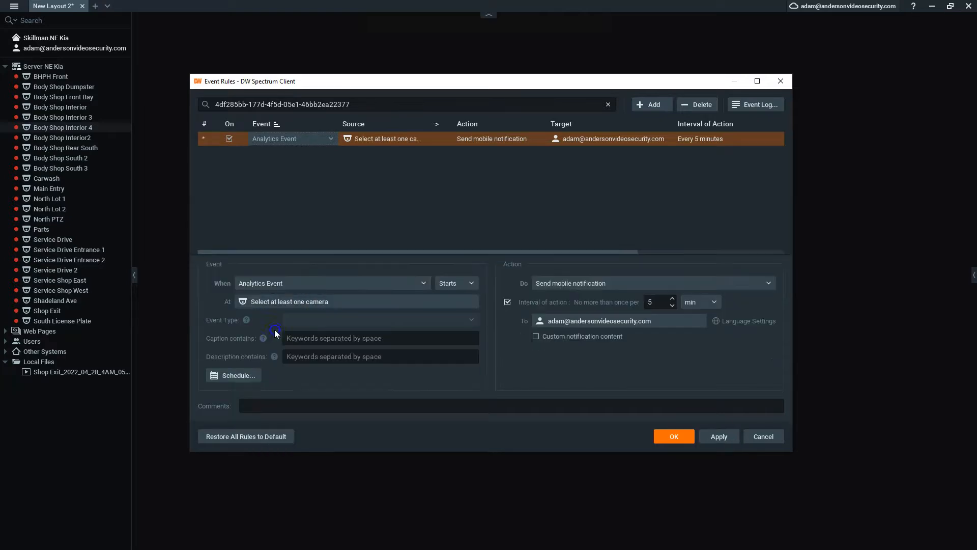
Step: Assign the Carwash camera to the analytics rule and set its event type to Intrusion detection (Cross region detection)
click(281, 302)
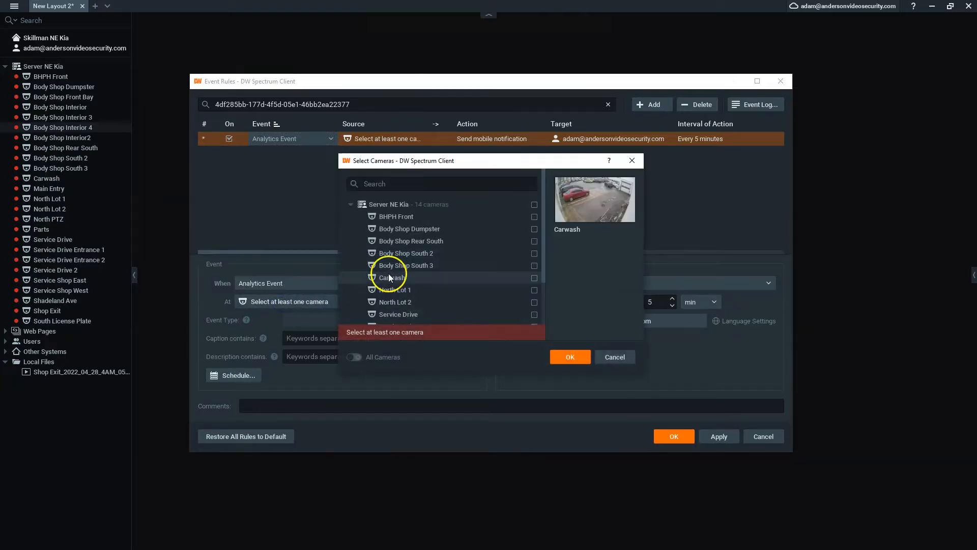
click(534, 278)
click(563, 355)
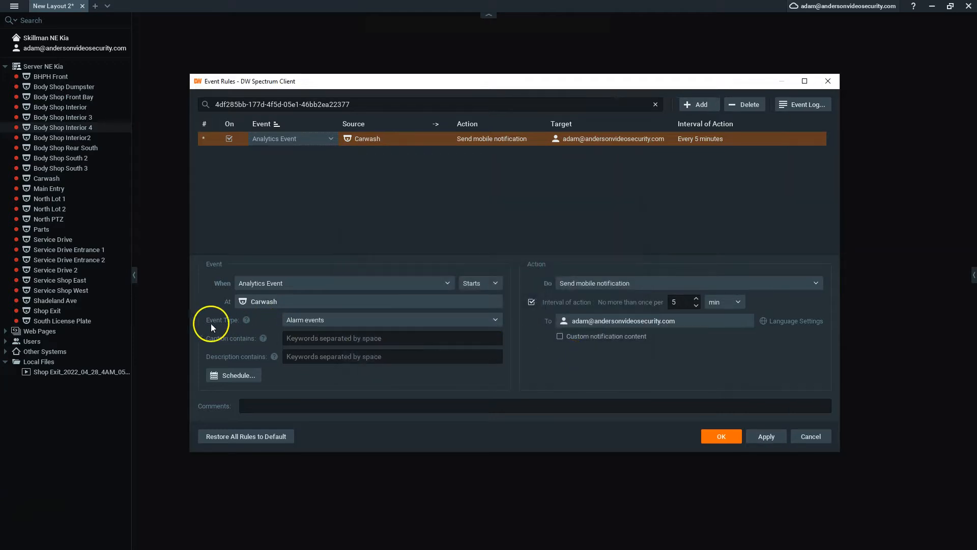
click(295, 319)
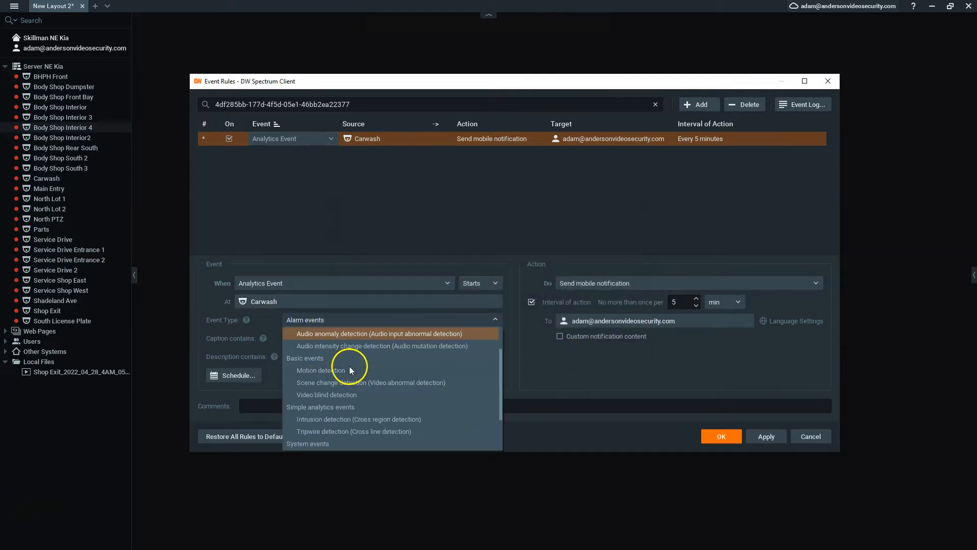
click(327, 418)
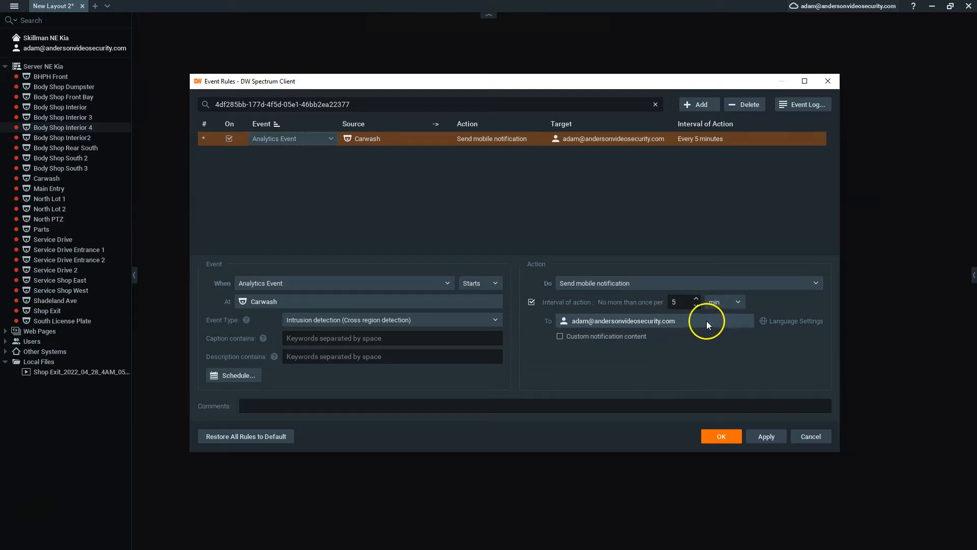
Step: Review the intrusion rule's weekly schedule and discard the rule changes
click(229, 376)
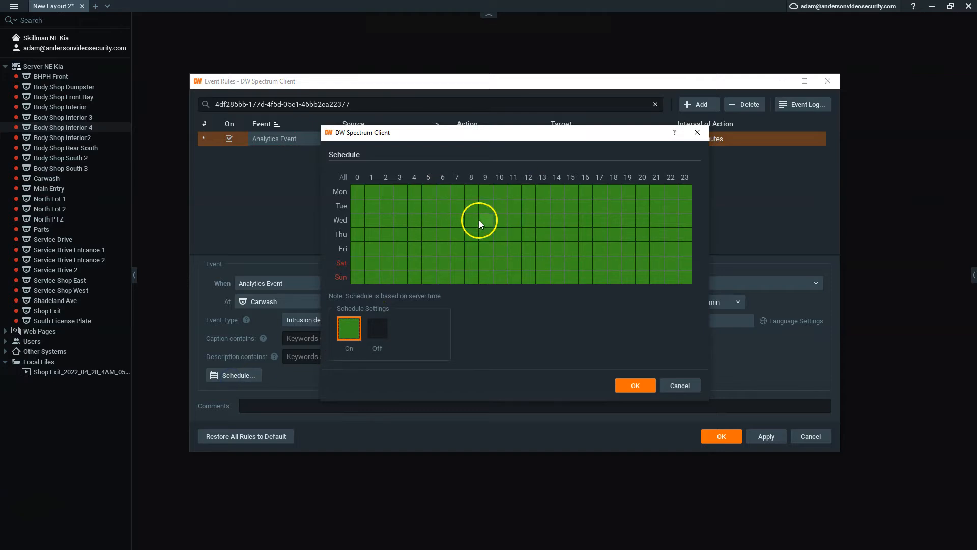
click(635, 385)
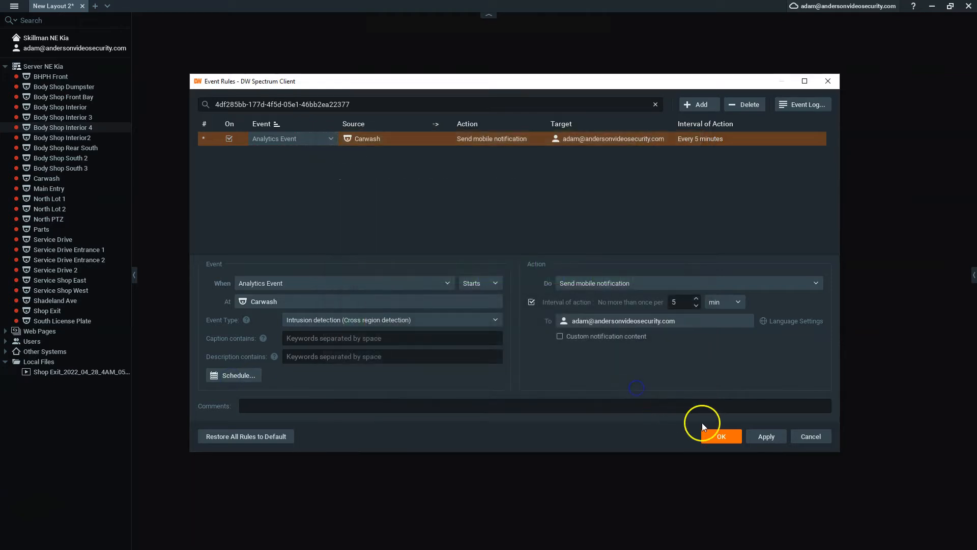
click(807, 439)
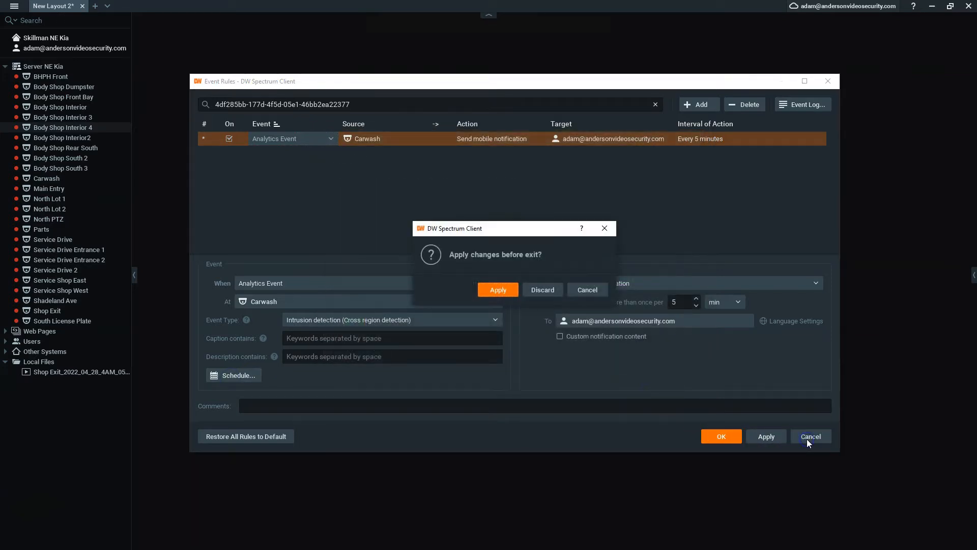
click(538, 289)
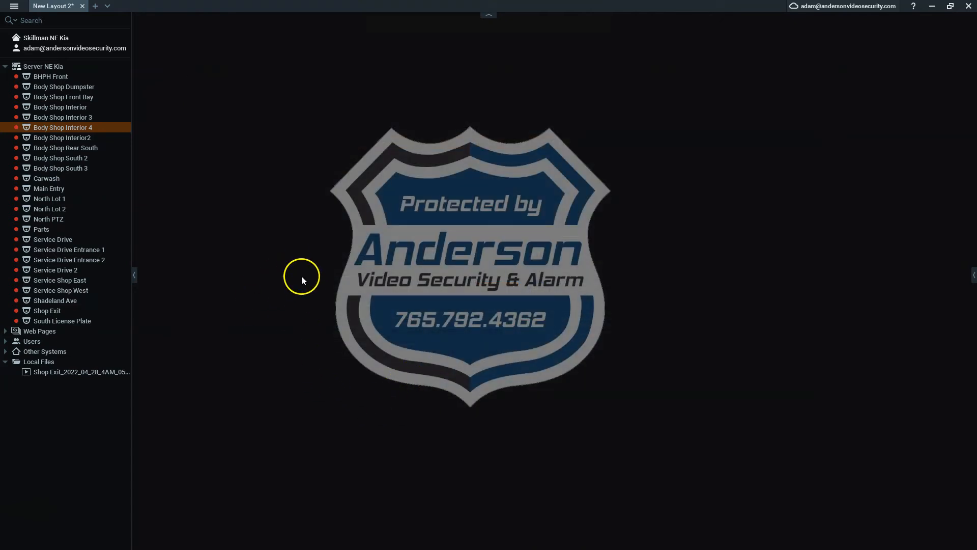